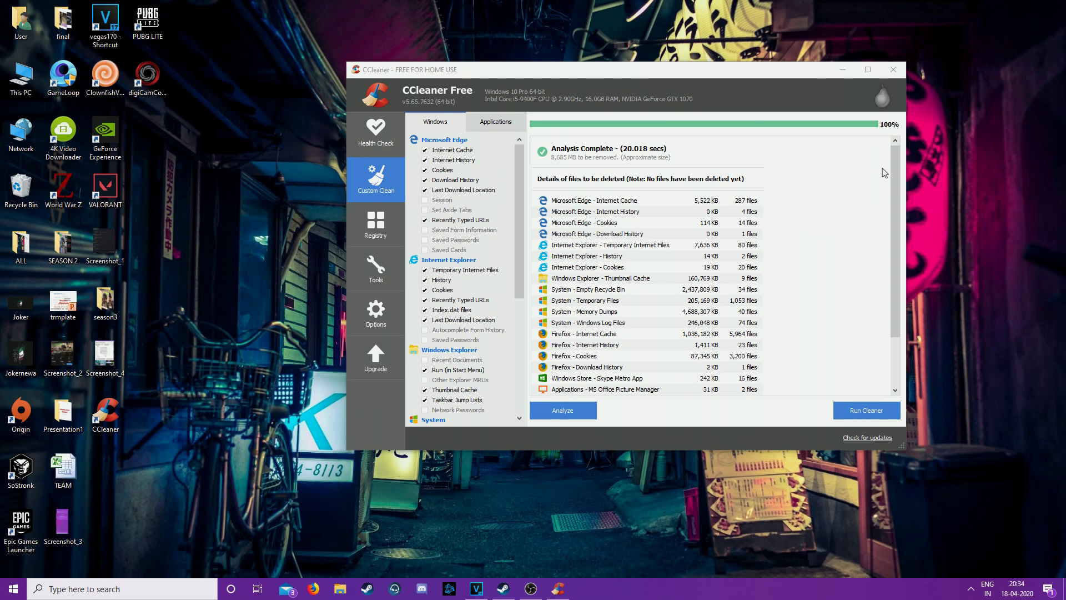
# Search 'cc cleaner' in Firefox and open the CCleaner official site
pyautogui.click(314, 588)
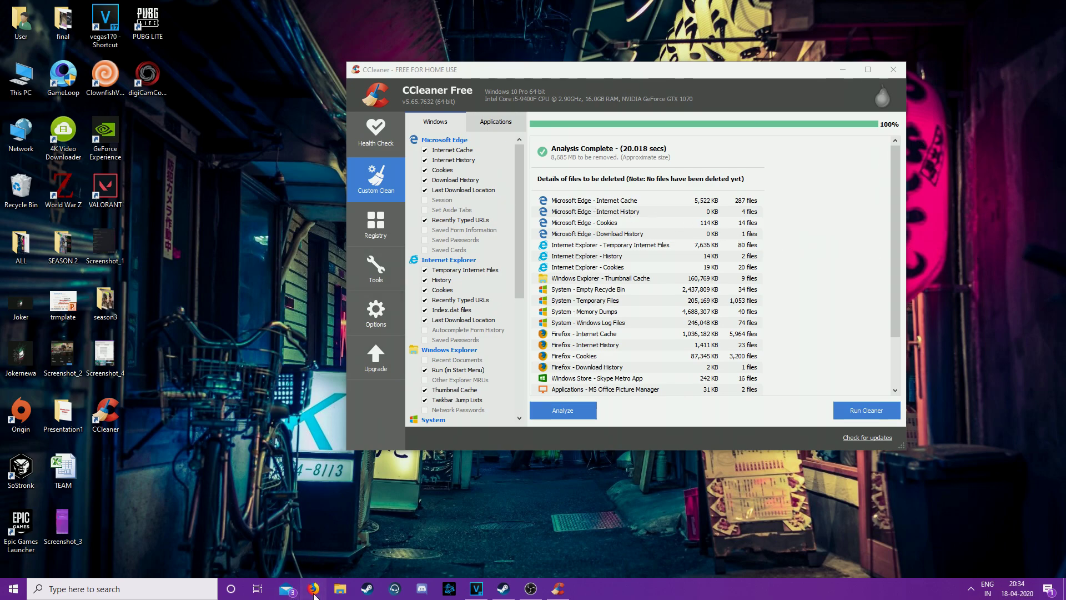
pyautogui.write('cc')
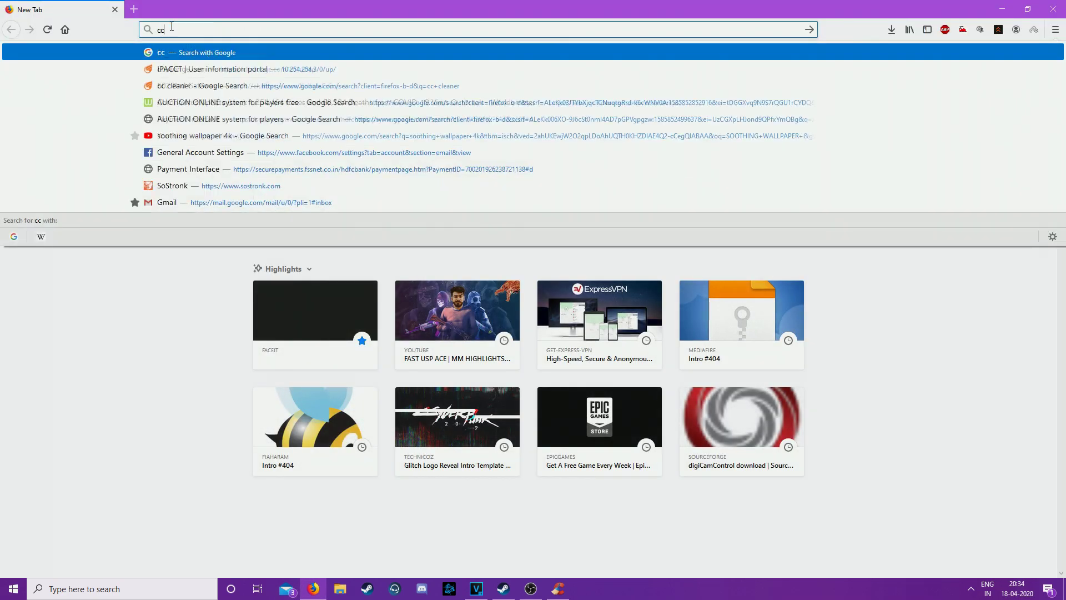
pyautogui.write(' clearner')
pyautogui.press('Return')
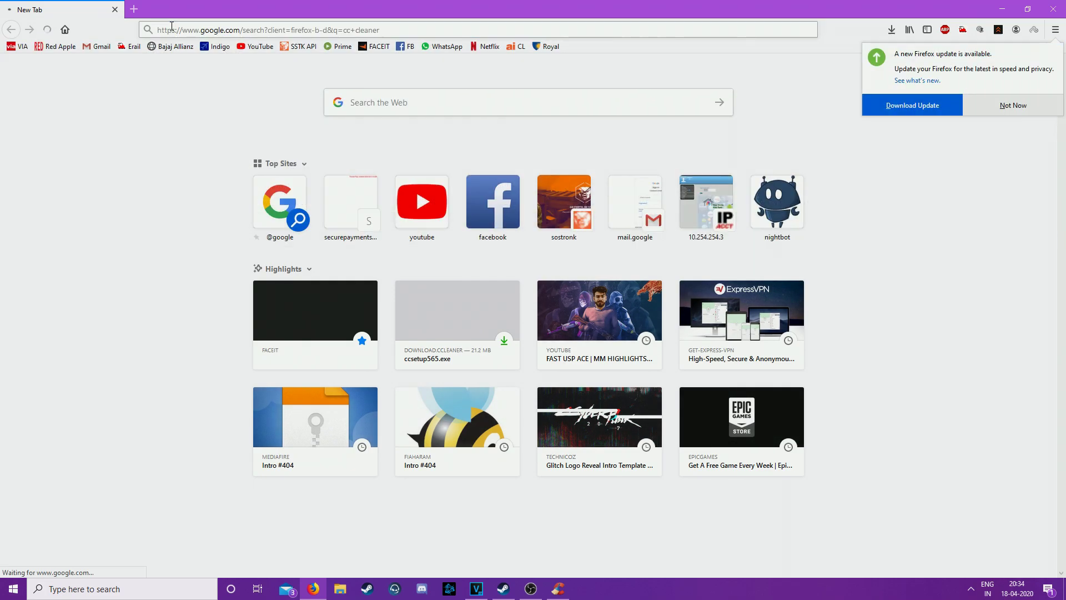
pyautogui.click(204, 210)
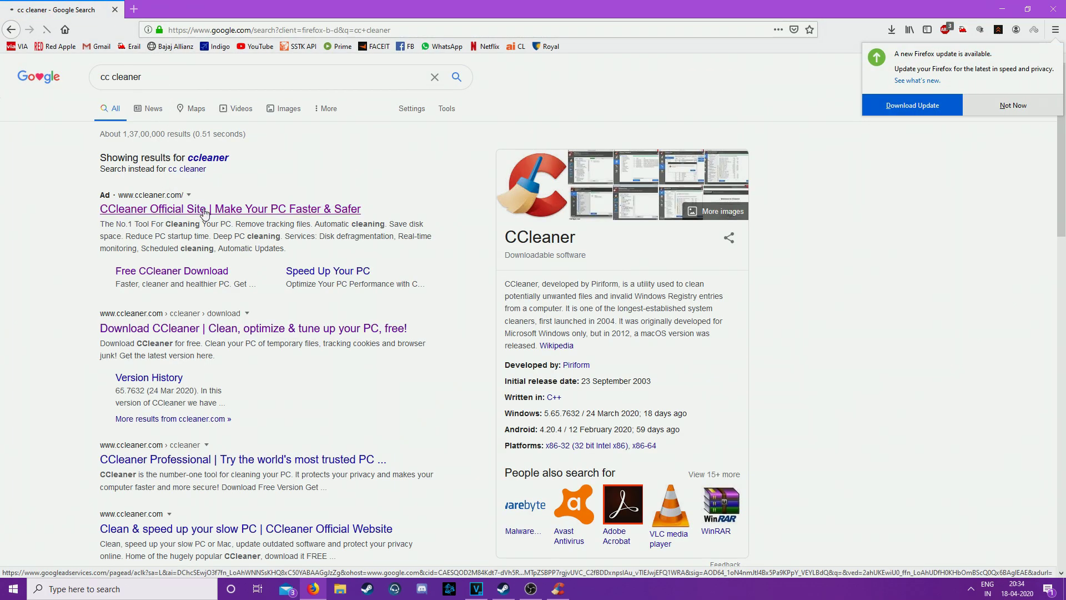
# Dismiss the browser update notice, check recent downloads, and move the CCleaner window left
pyautogui.click(1011, 106)
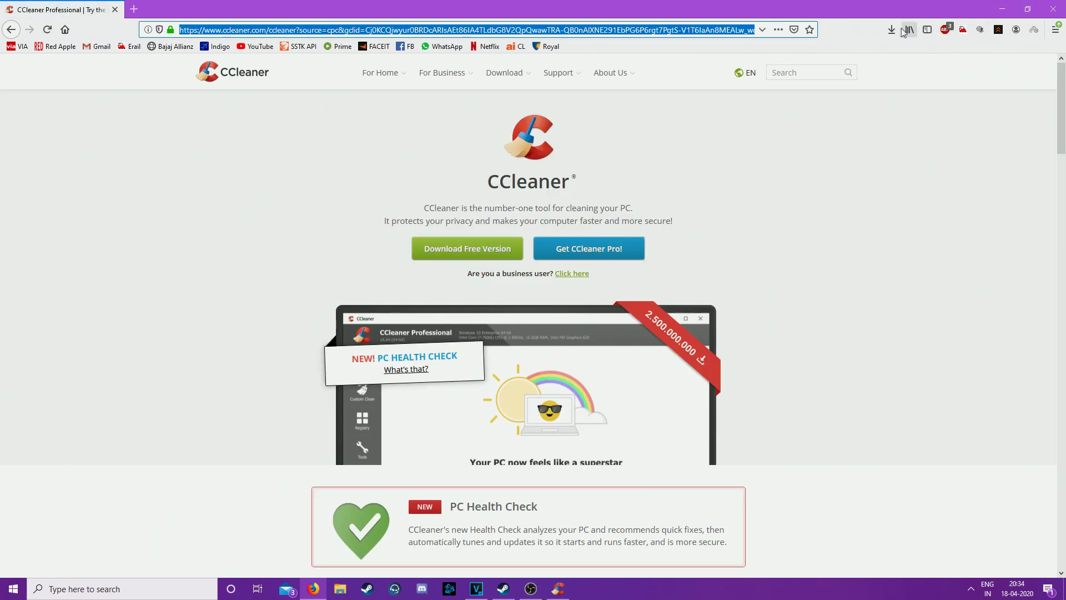
pyautogui.click(892, 29)
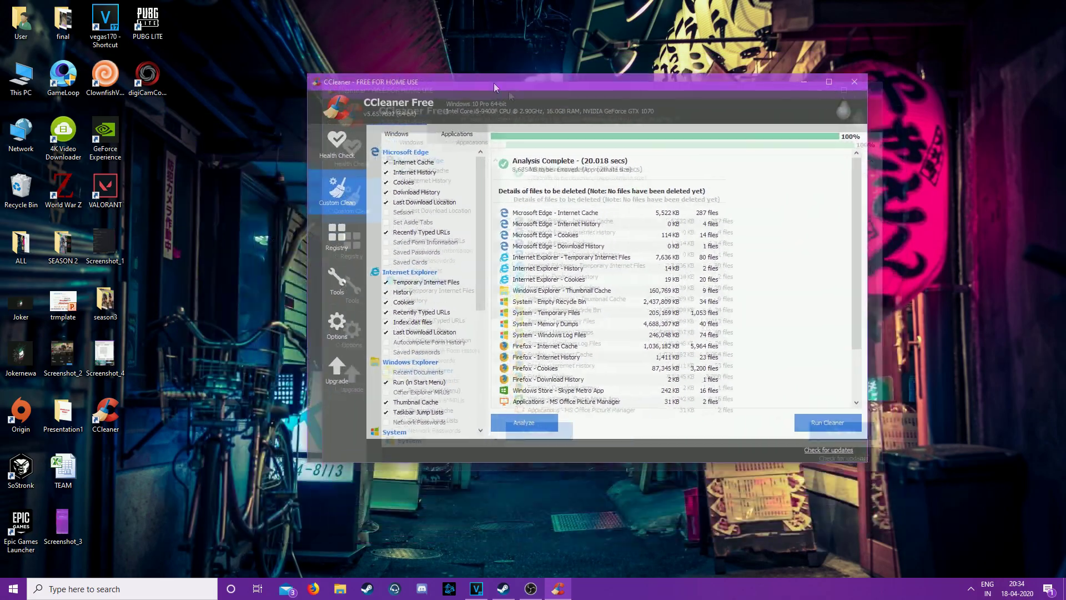
pyautogui.moveTo(530, 69); pyautogui.dragTo(441, 69)
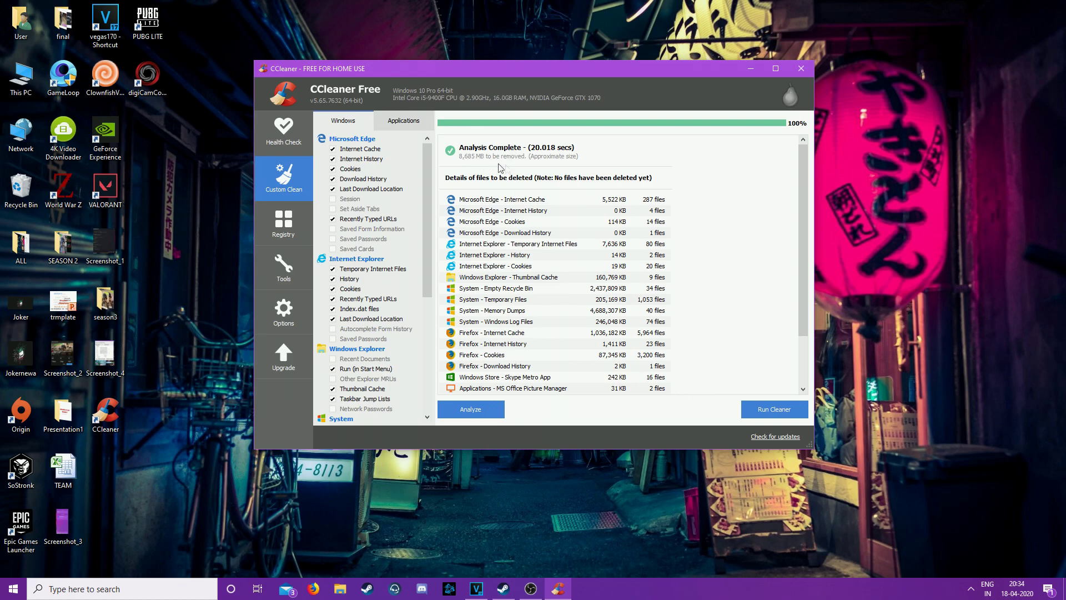
# Run and confirm CCleaner's cleaning, review Applications items, rerun it, then close CCleaner
pyautogui.click(774, 410)
pyautogui.click(620, 243)
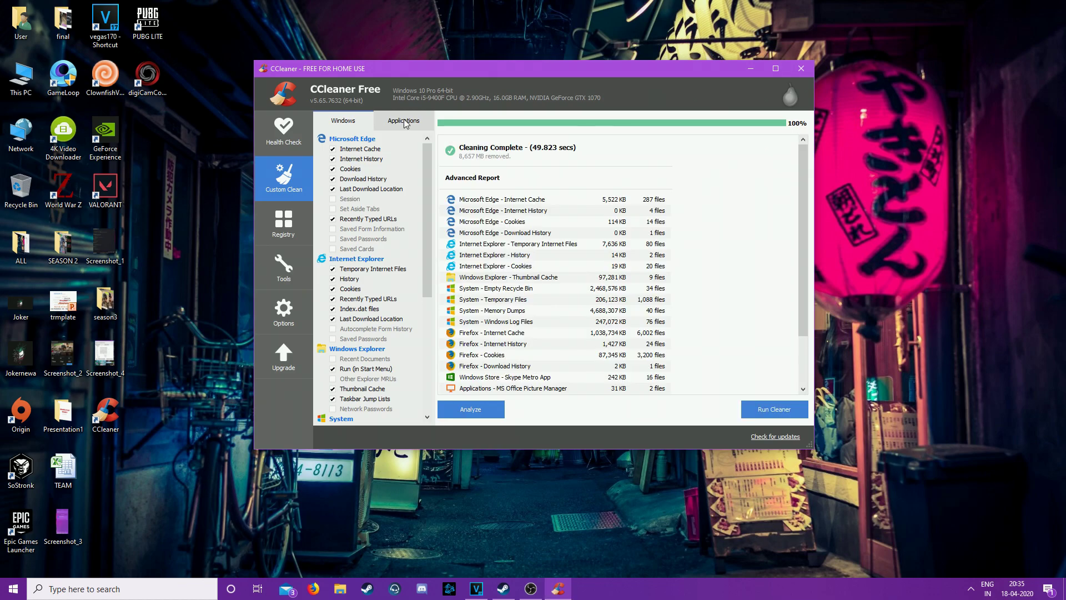
pyautogui.click(383, 124)
pyautogui.scroll(-3, 359, 310)
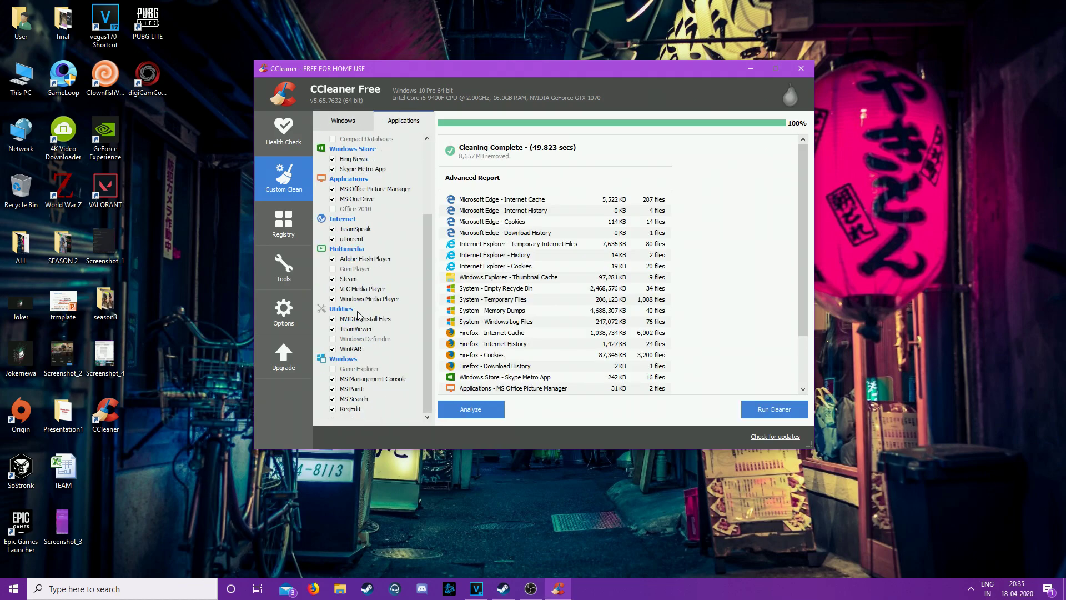
pyautogui.scroll(3, 359, 310)
pyautogui.click(775, 409)
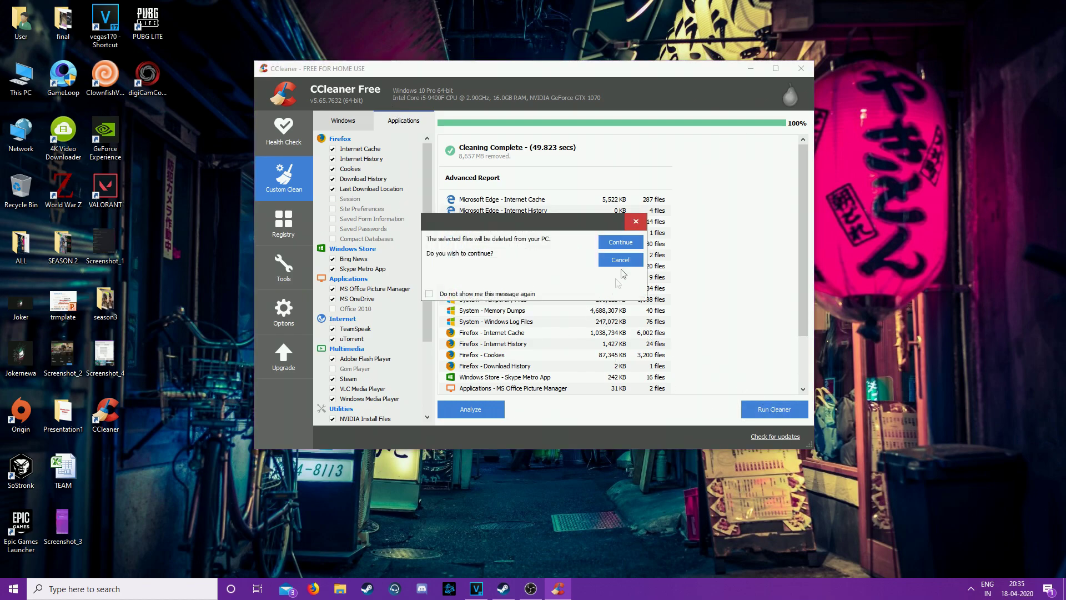
pyautogui.hotkey('alt', 'z')
# Close the GeForce overlay and open the Temp folder through the Run dialog
pyautogui.click(1043, 22)
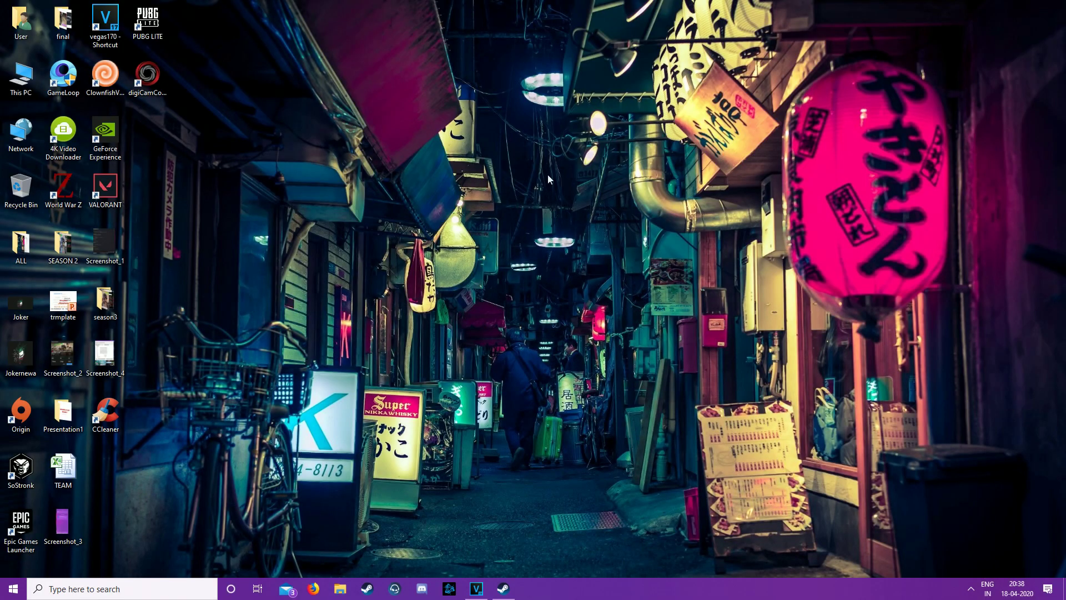
pyautogui.click(112, 587)
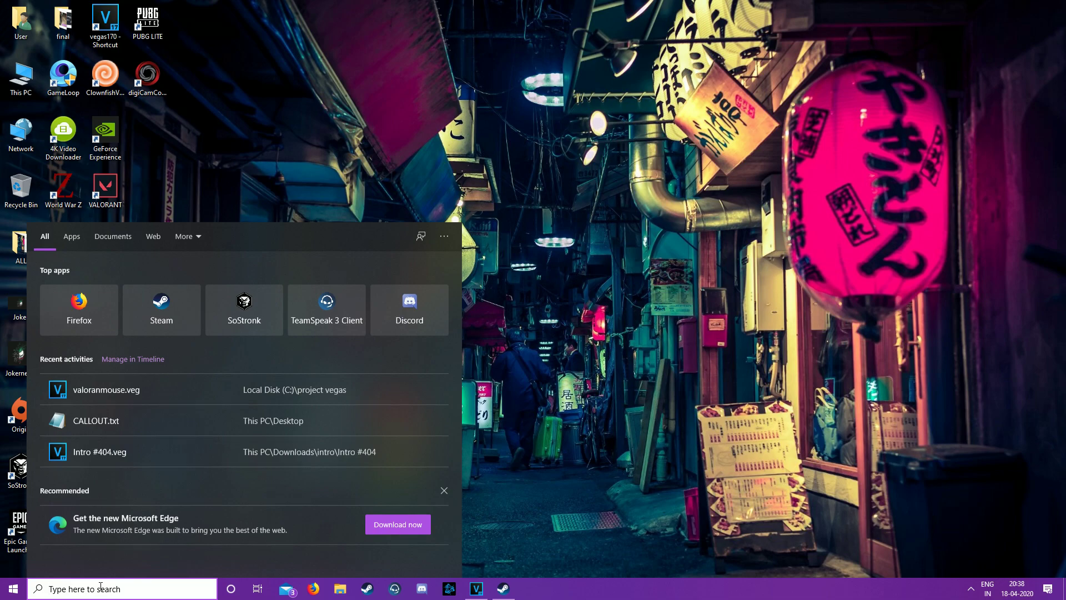
pyautogui.write('run')
pyautogui.press('Return')
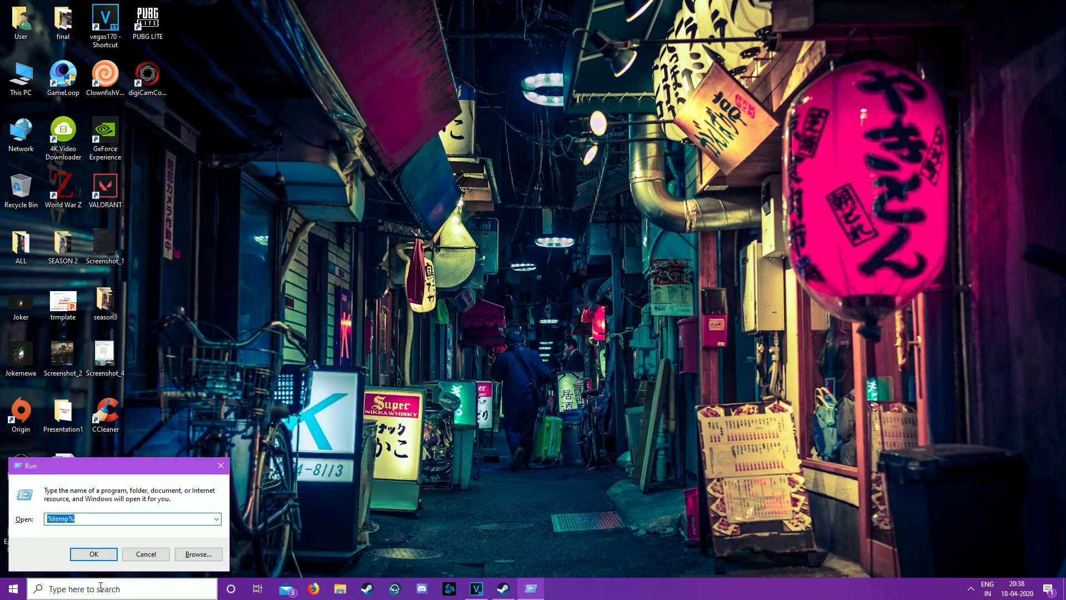
pyautogui.press('BackSpace')
pyautogui.write('%t')
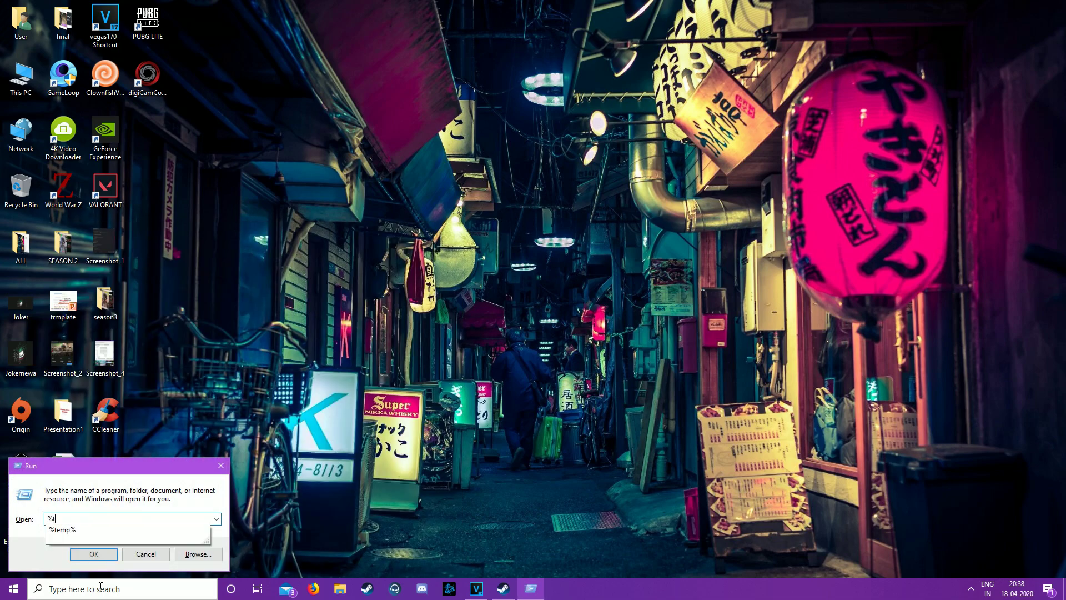
pyautogui.write('emp%')
pyautogui.press('Return')
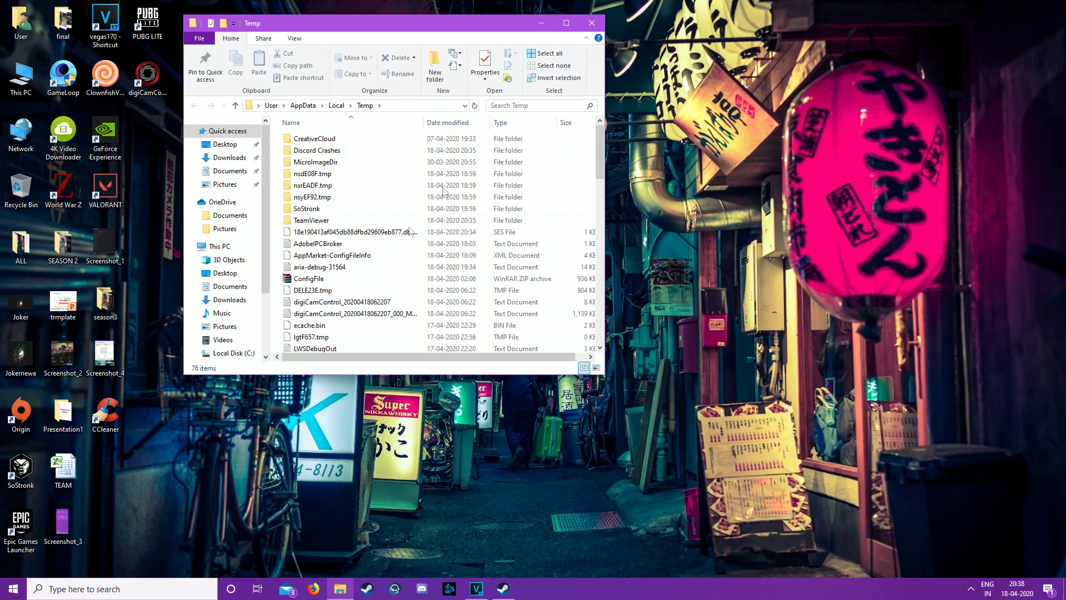
# Delete all Temp folder files, skipping items that are locked or in use
pyautogui.click(567, 25)
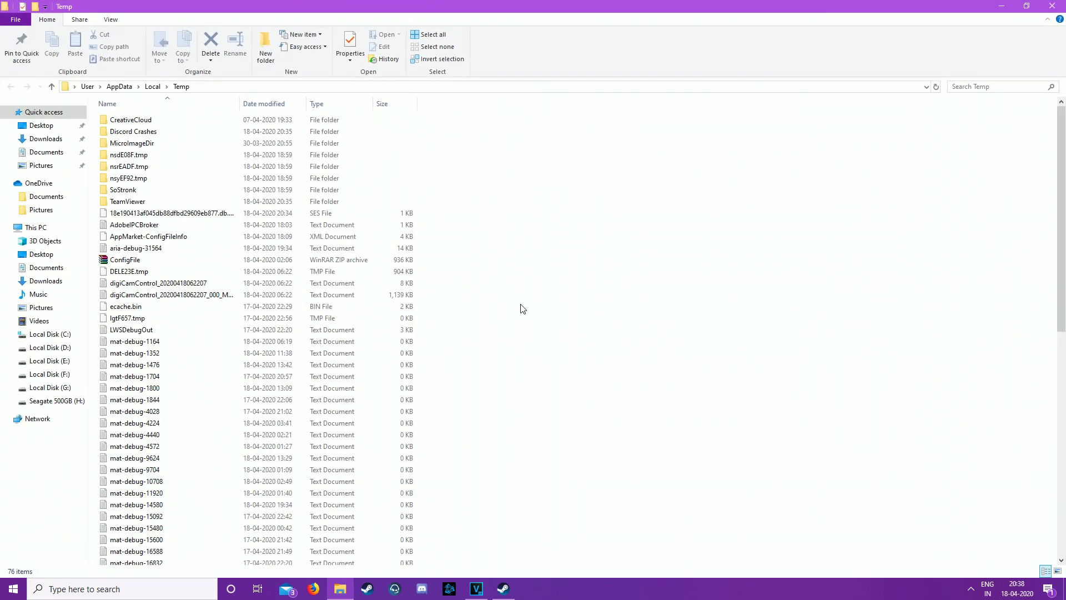
pyautogui.hotkey('ctrl', 'a')
pyautogui.press('Delete')
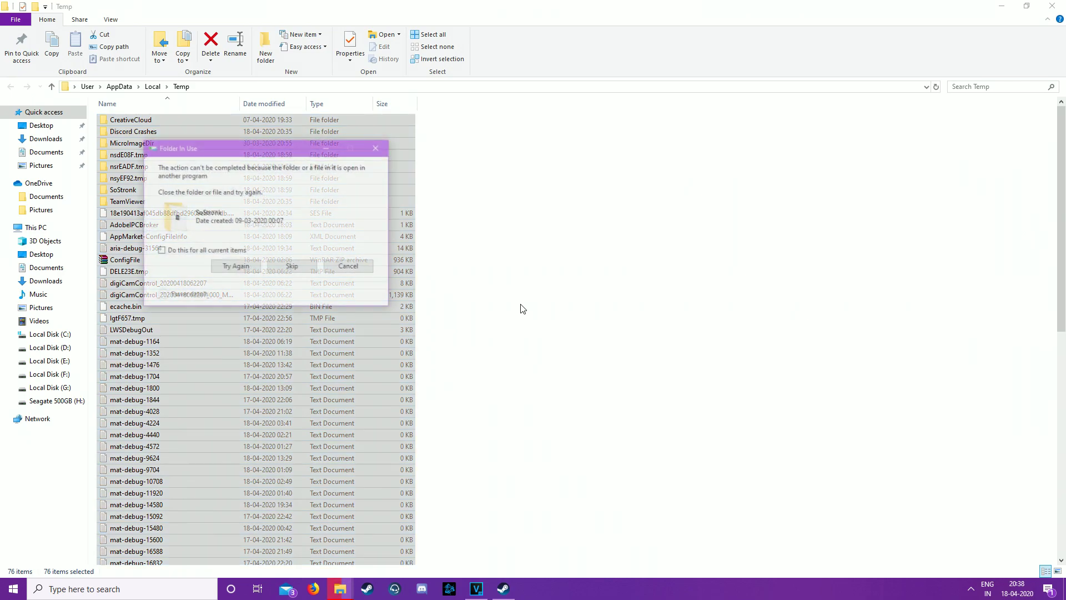
pyautogui.click(155, 250)
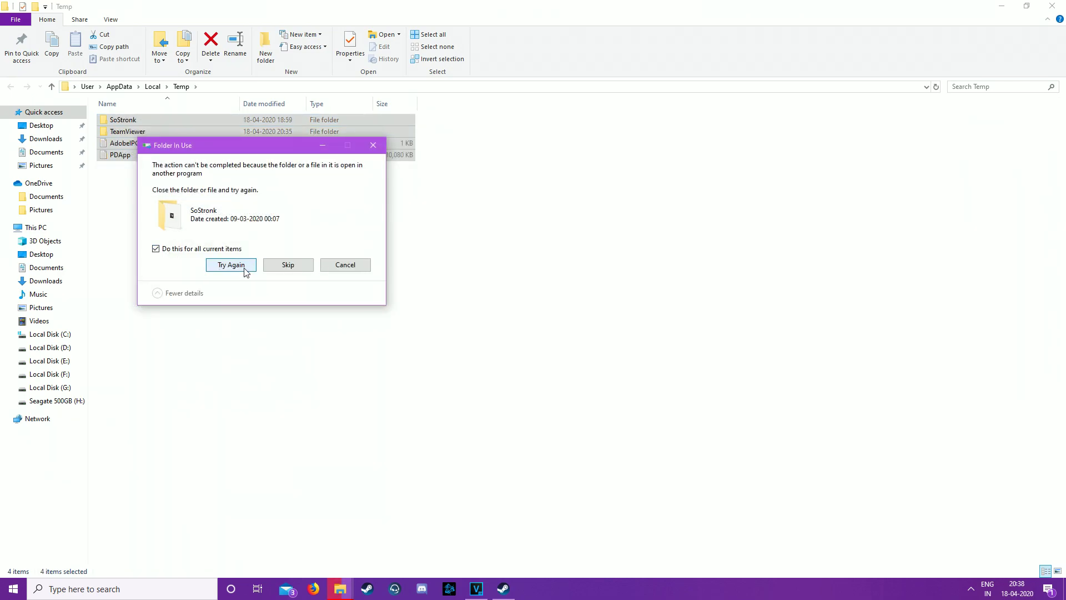
pyautogui.click(246, 268)
pyautogui.click(289, 264)
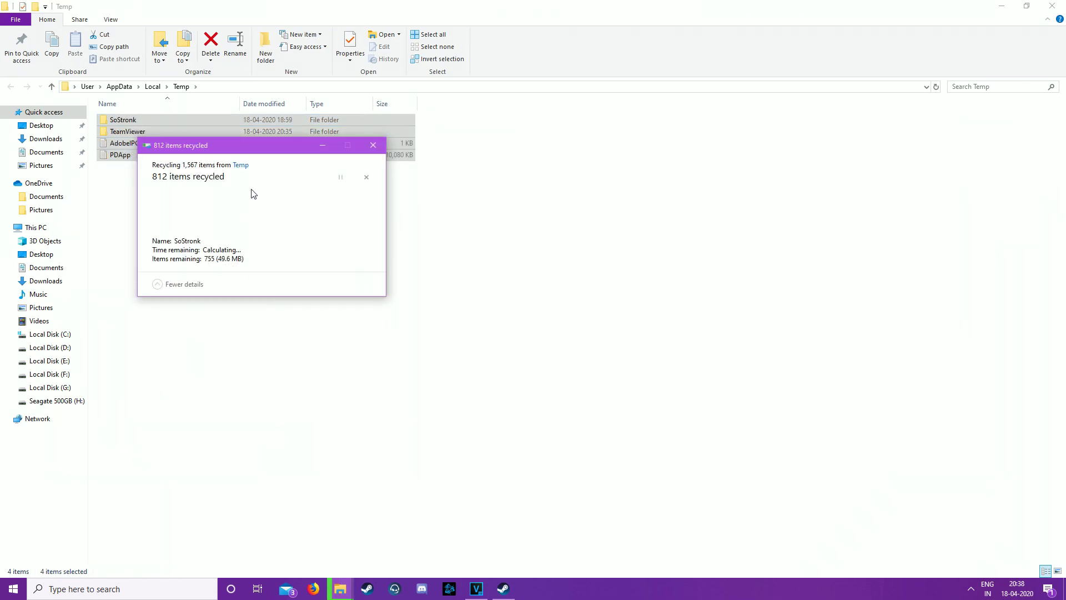
pyautogui.click(287, 257)
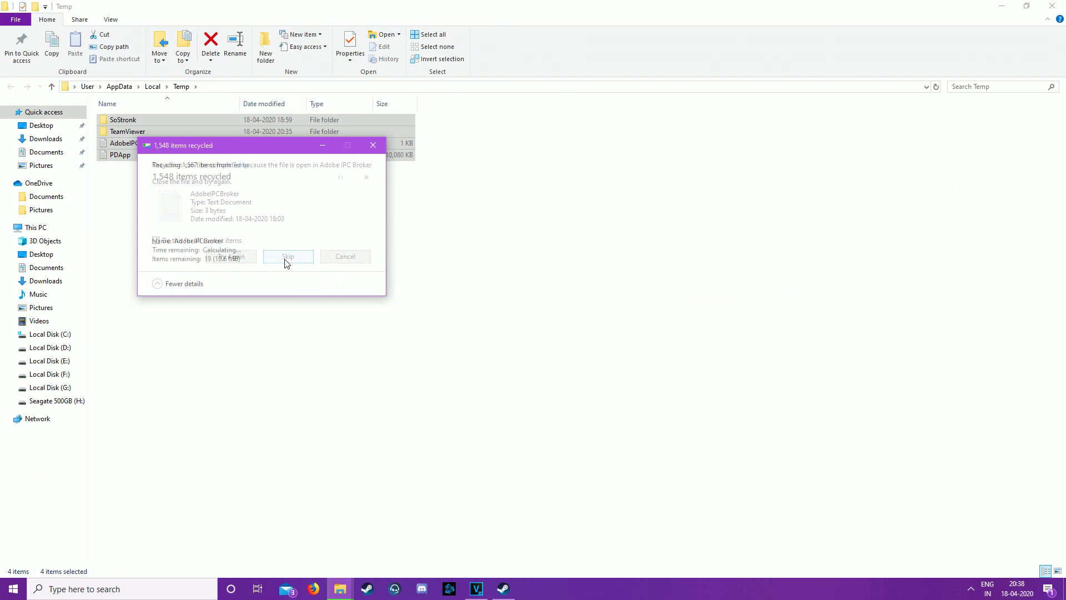
# Permanently empty the Recycle Bin's 72 items from the desktop
pyautogui.click(1053, 6)
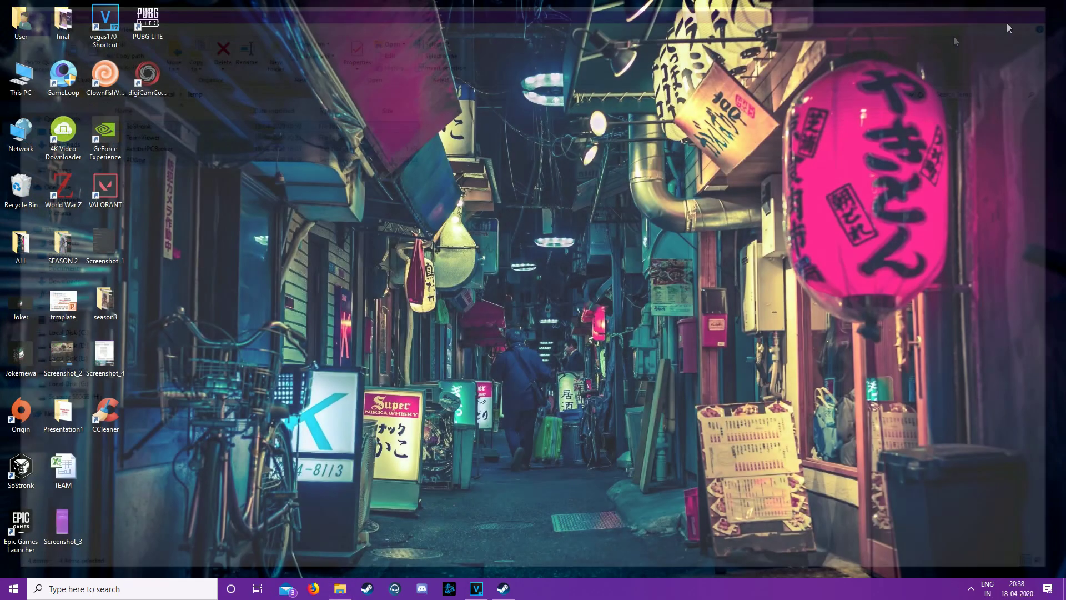
pyautogui.rightClick(37, 187)
pyautogui.click(76, 208)
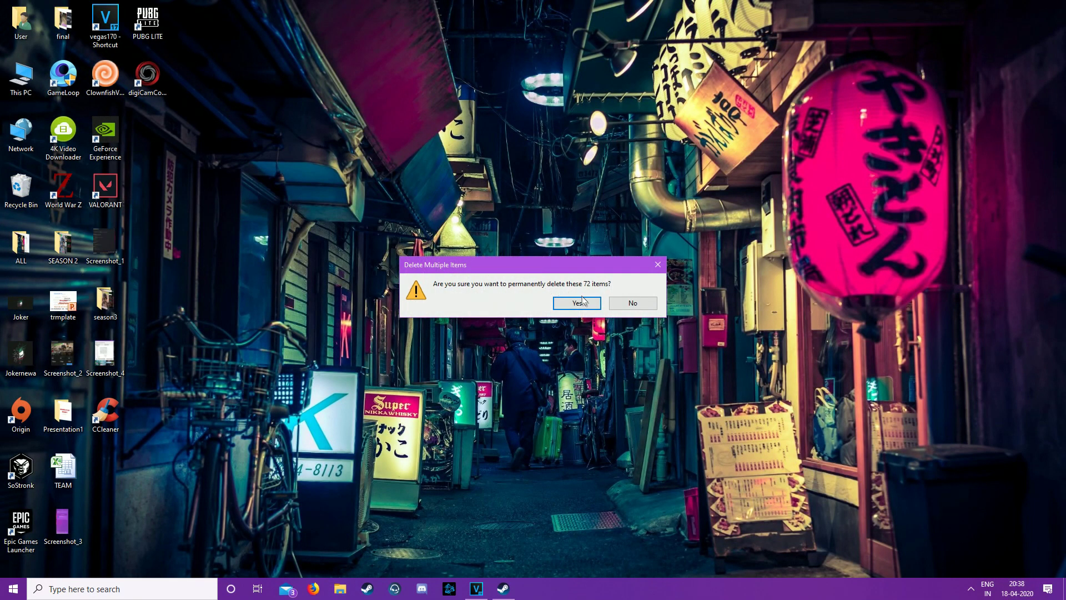
pyautogui.click(578, 304)
pyautogui.write('er')
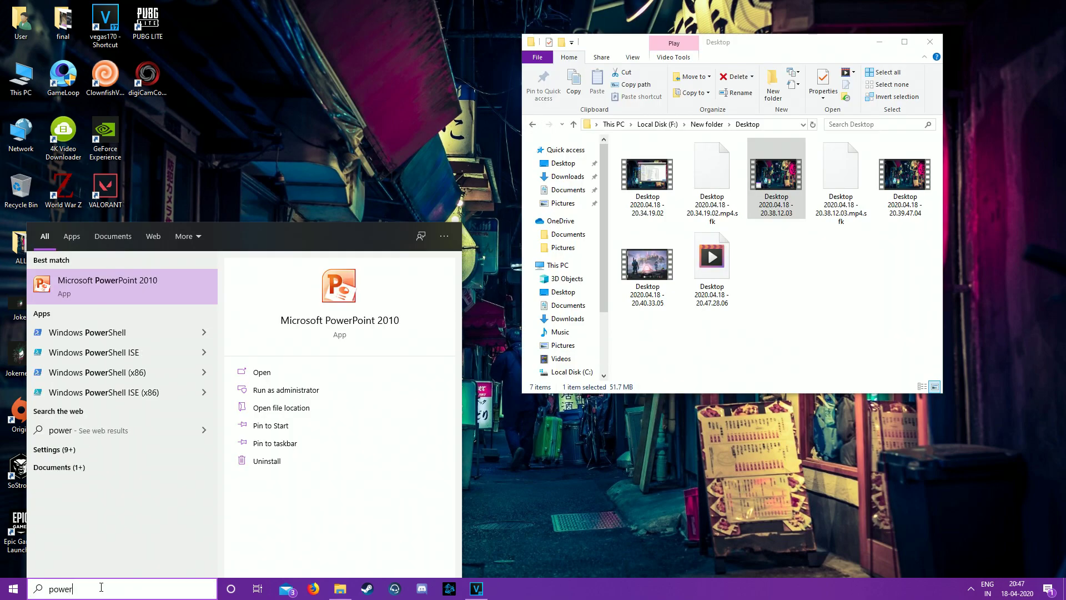
pyautogui.write(' sett')
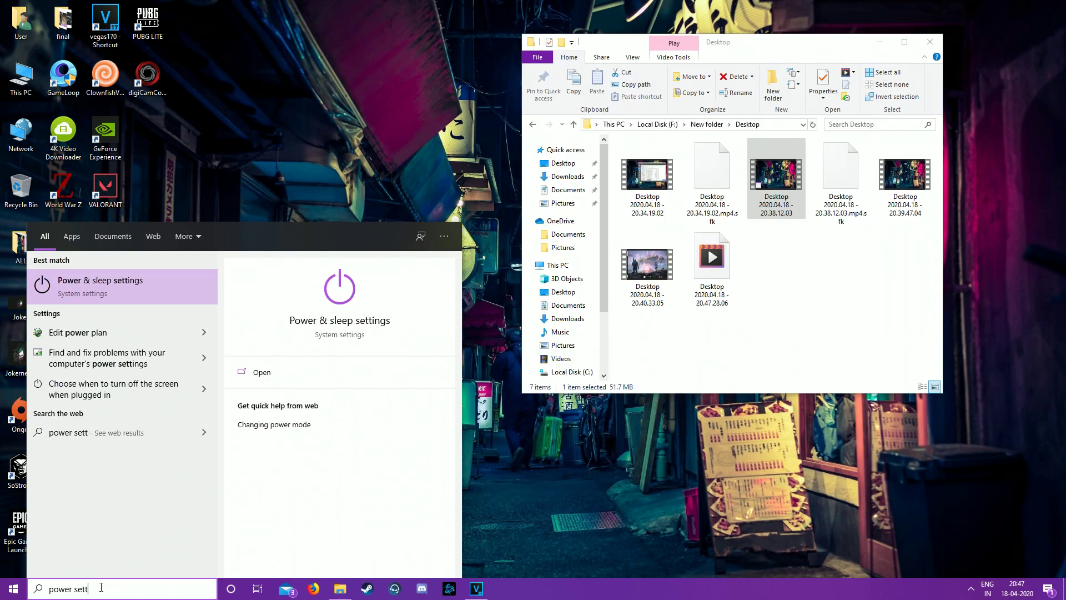
# Use the High performance power plan and apply NVIDIA's Performance image setting
pyautogui.click(155, 291)
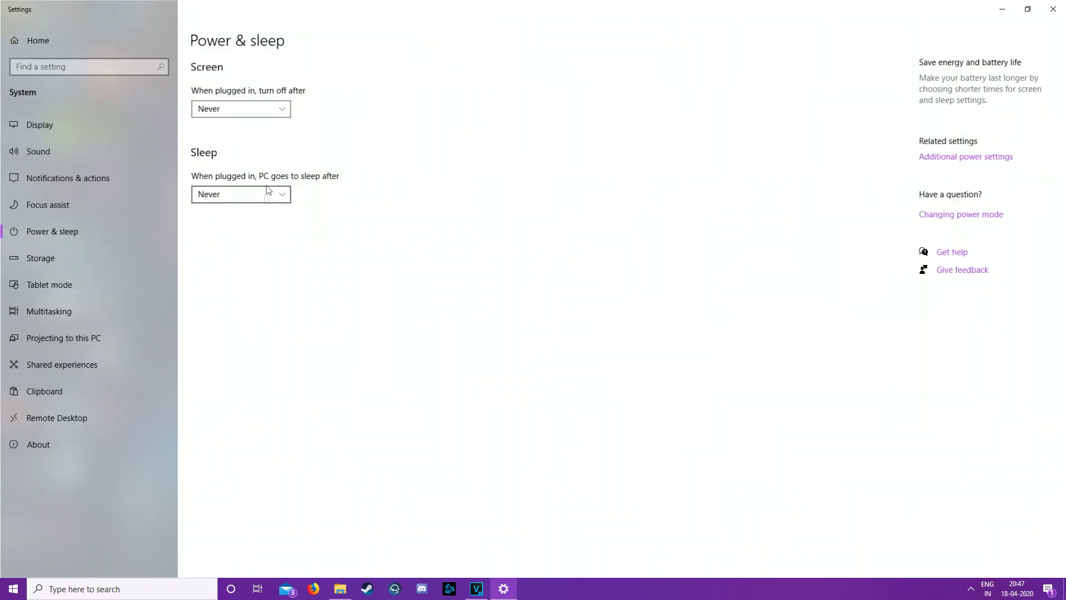
pyautogui.click(959, 158)
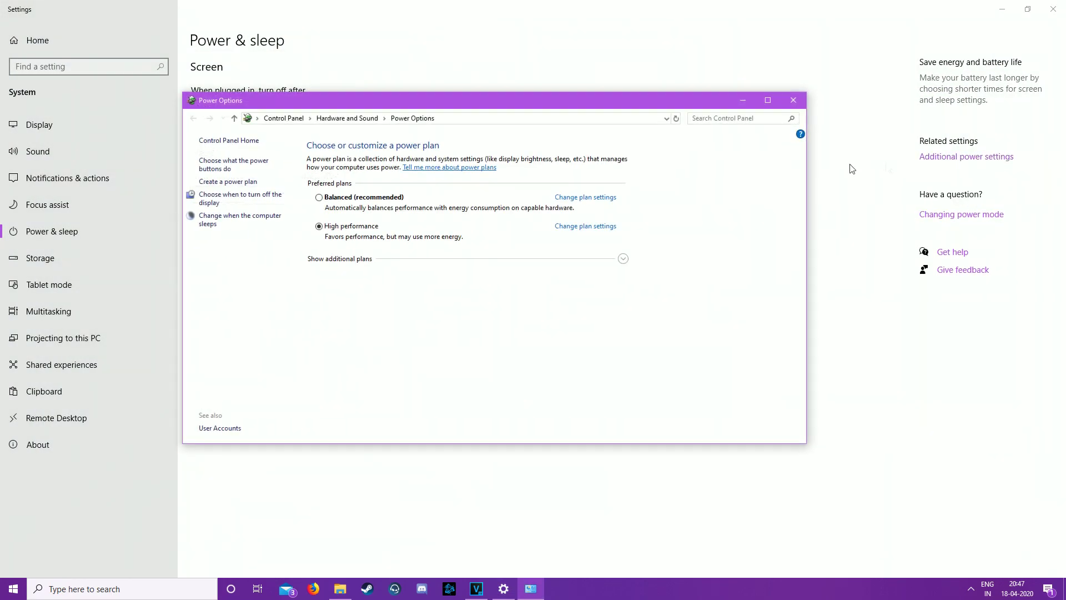
pyautogui.click(624, 258)
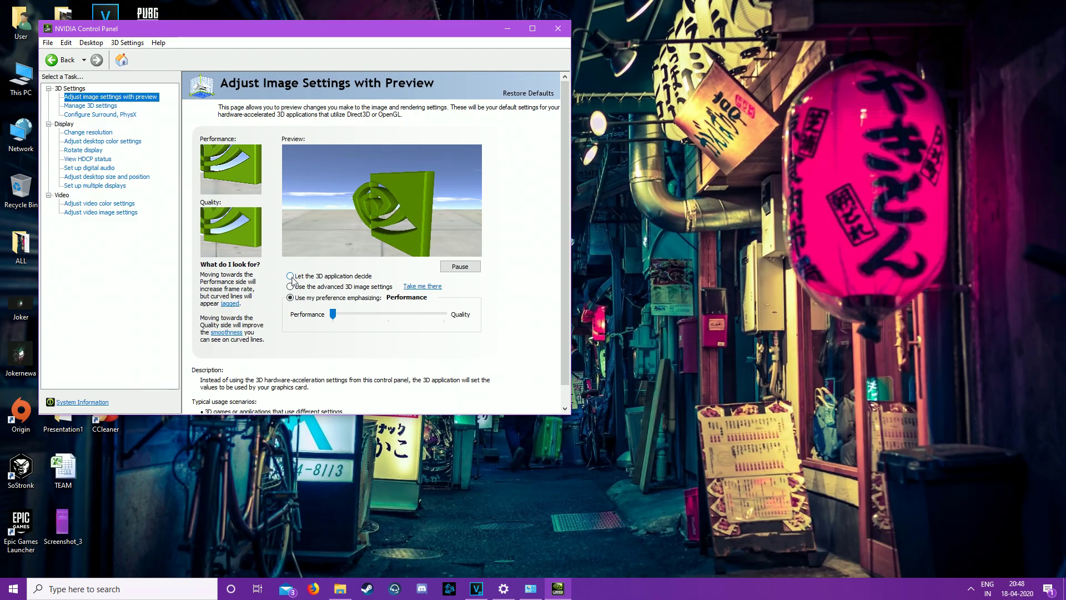
pyautogui.moveTo(290, 298)
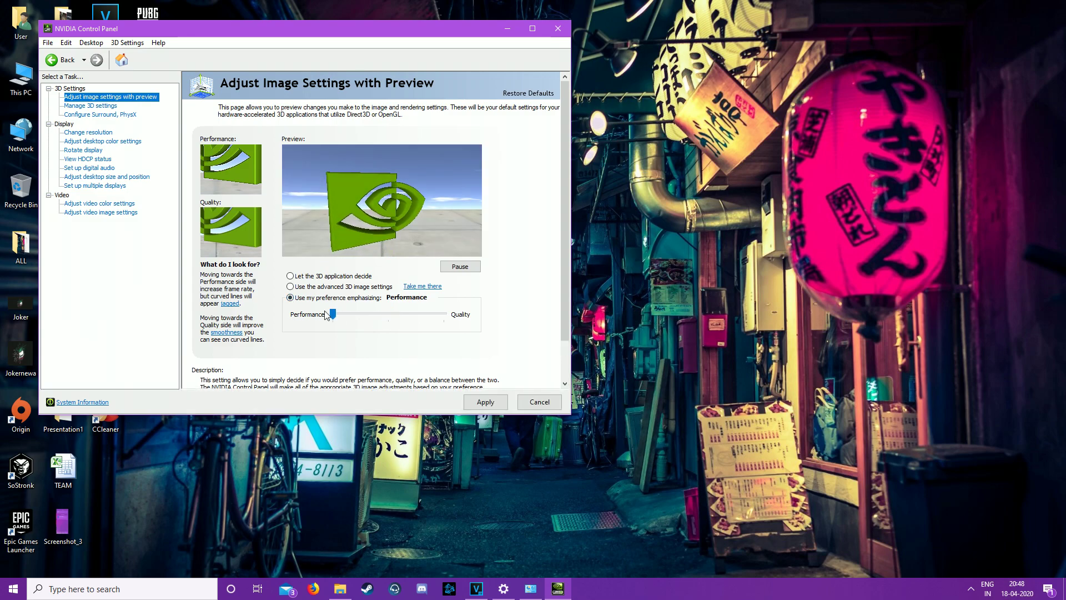
pyautogui.click(486, 402)
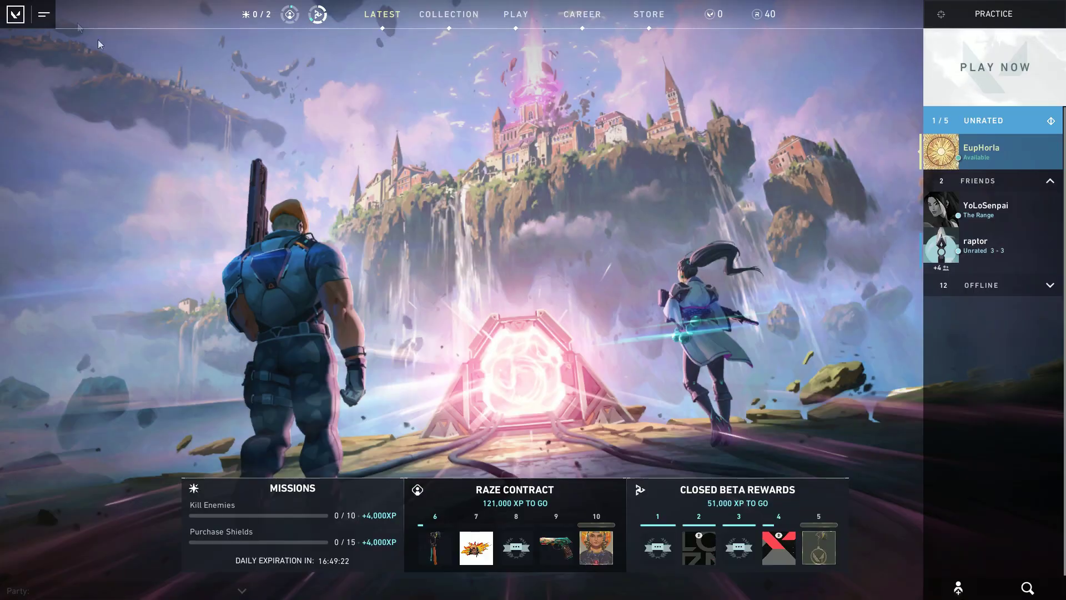
pyautogui.click(38, 13)
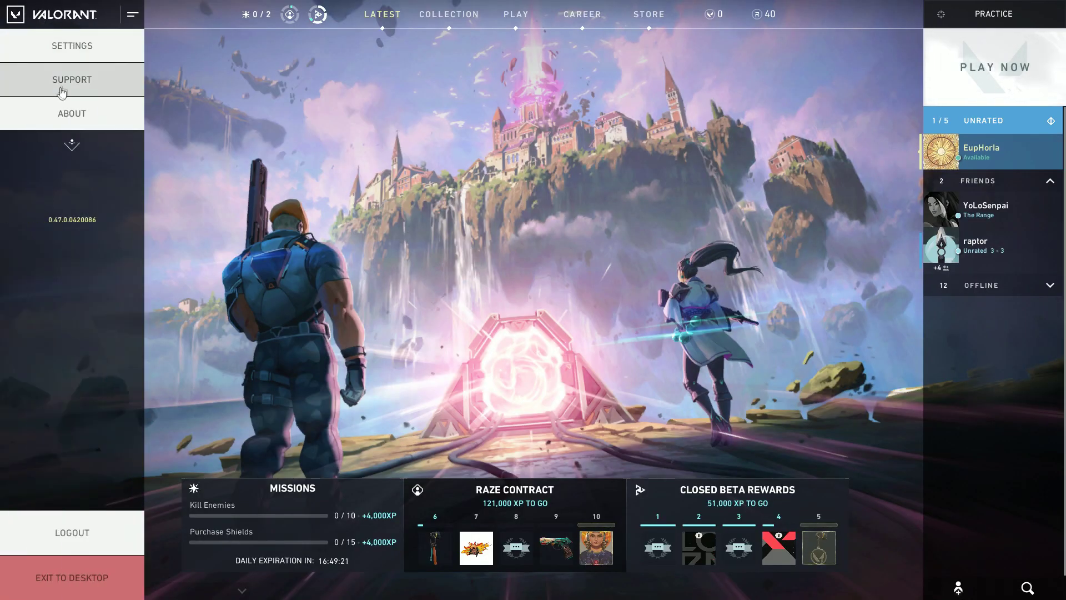
# Go to VALORANT's Video settings, check resolutions without changing them, then open Graphics Quality
pyautogui.click(77, 49)
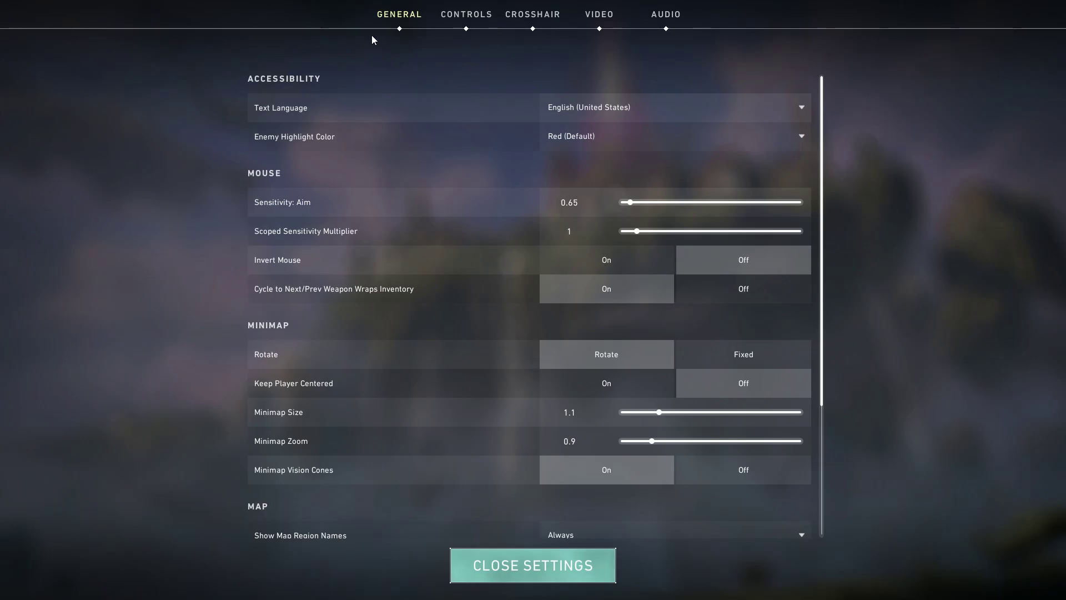
pyautogui.click(593, 25)
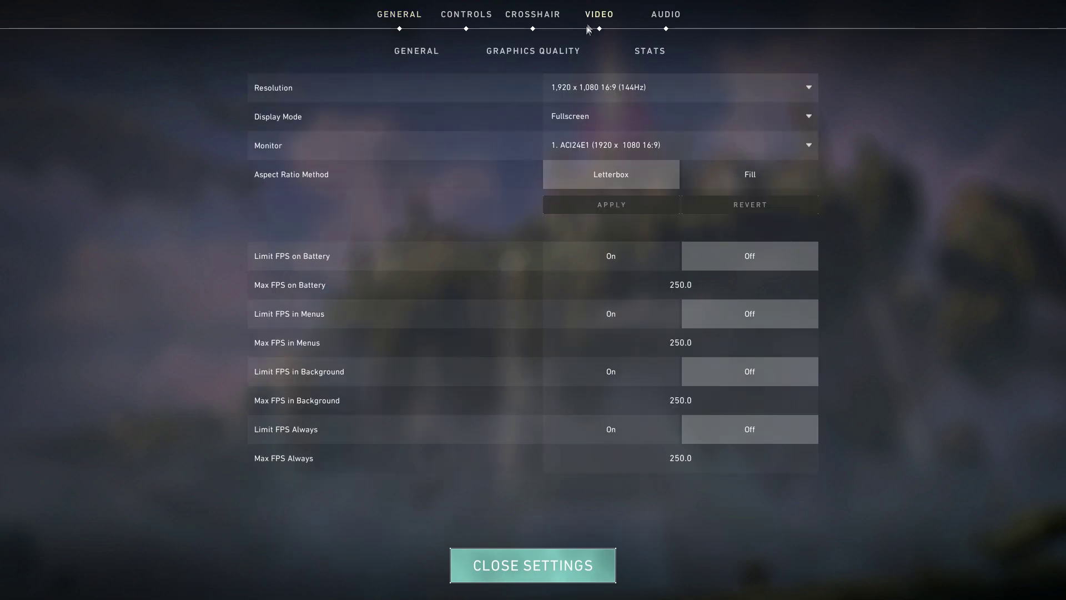
pyautogui.click(722, 87)
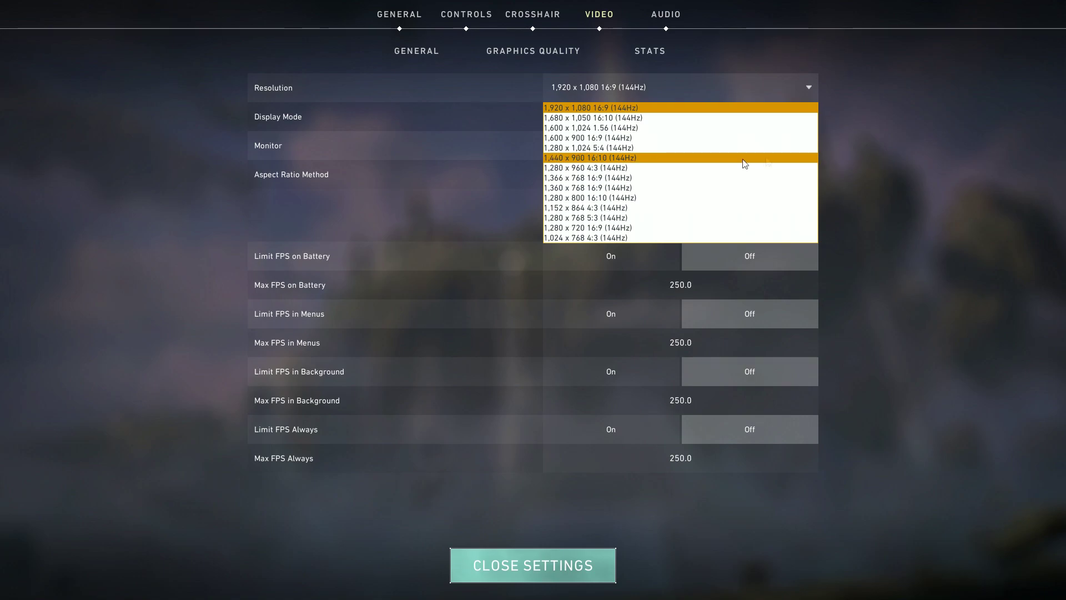
pyautogui.click(890, 147)
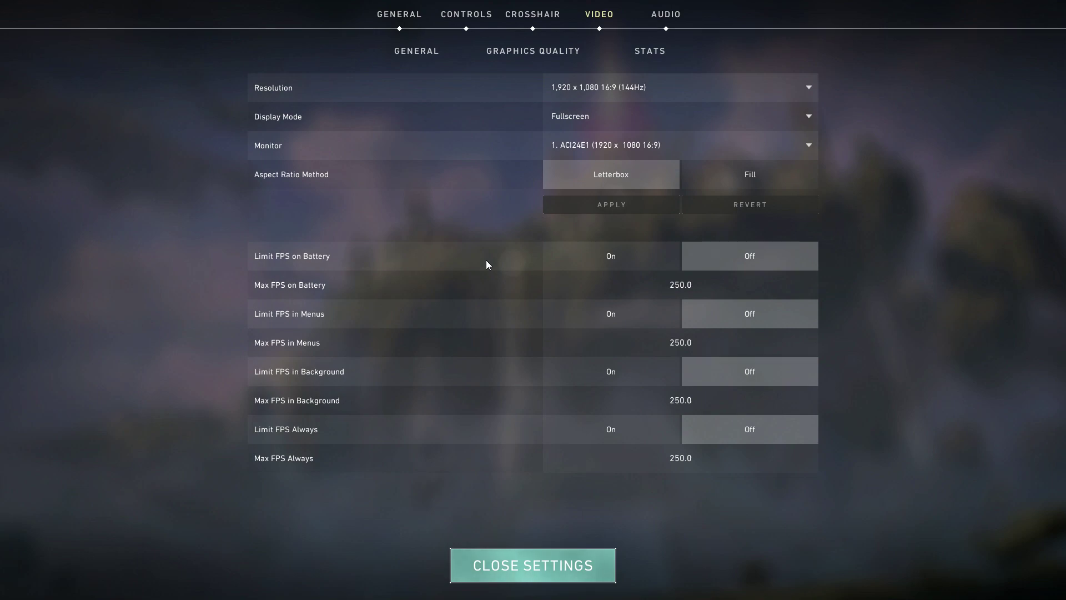
pyautogui.click(531, 52)
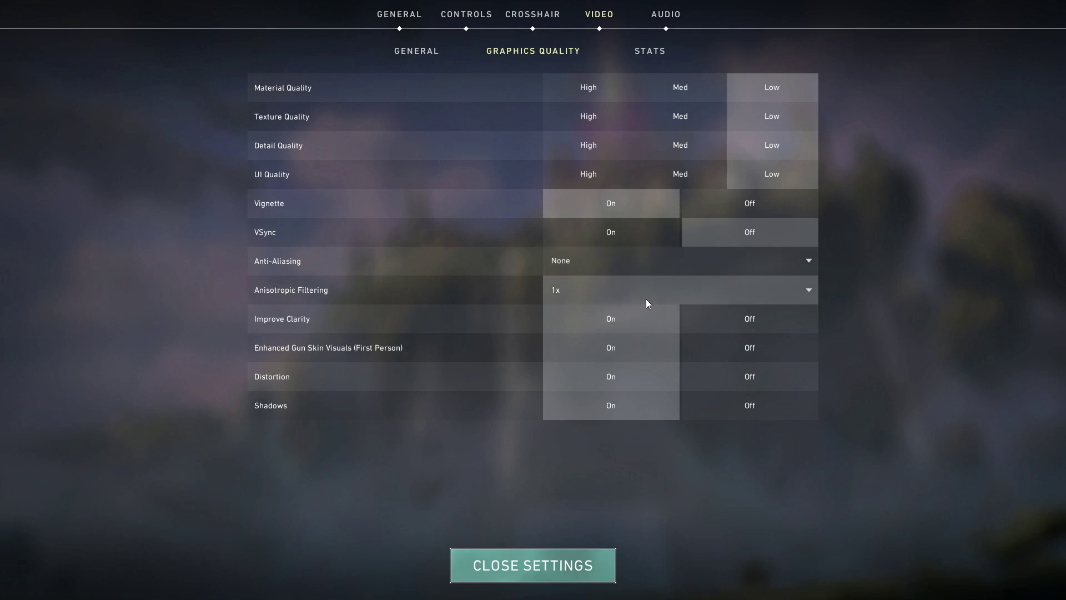
# Keep Anisotropic Filtering at 1x and turn Shadows off
pyautogui.click(765, 286)
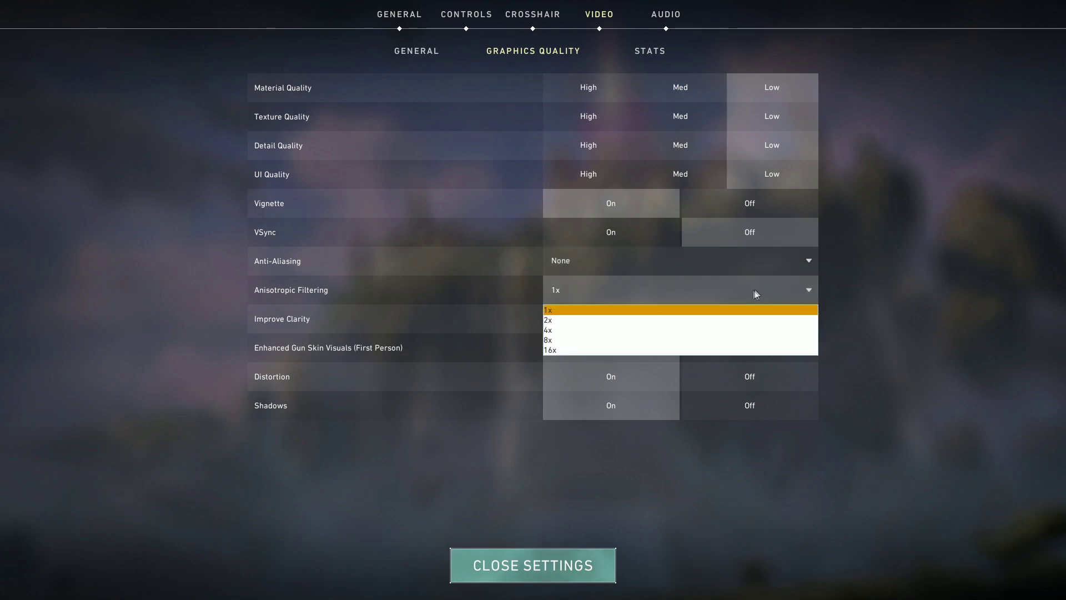
pyautogui.click(572, 293)
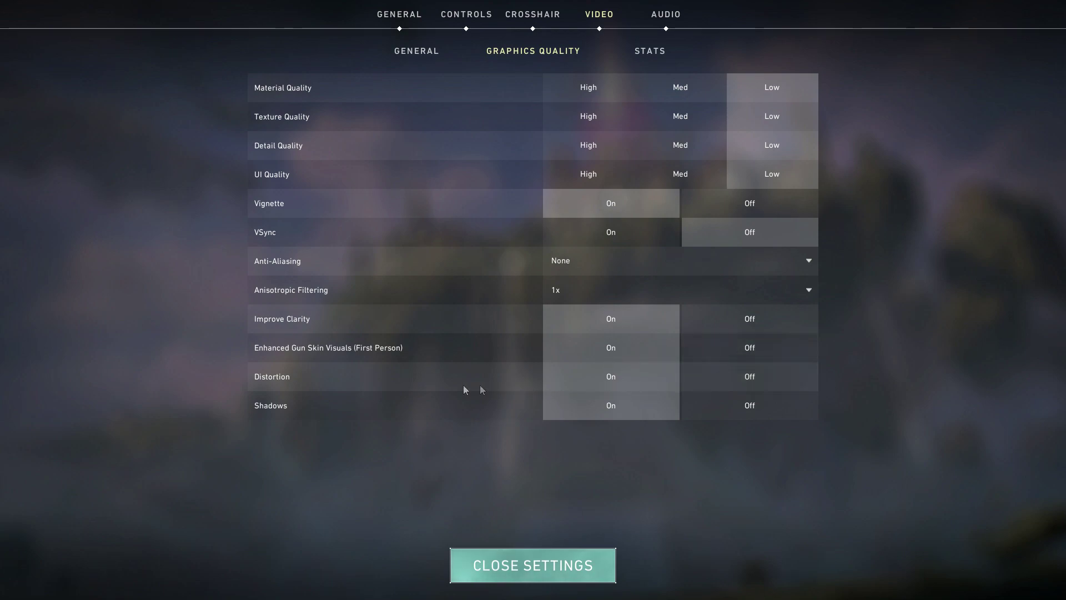
pyautogui.click(752, 409)
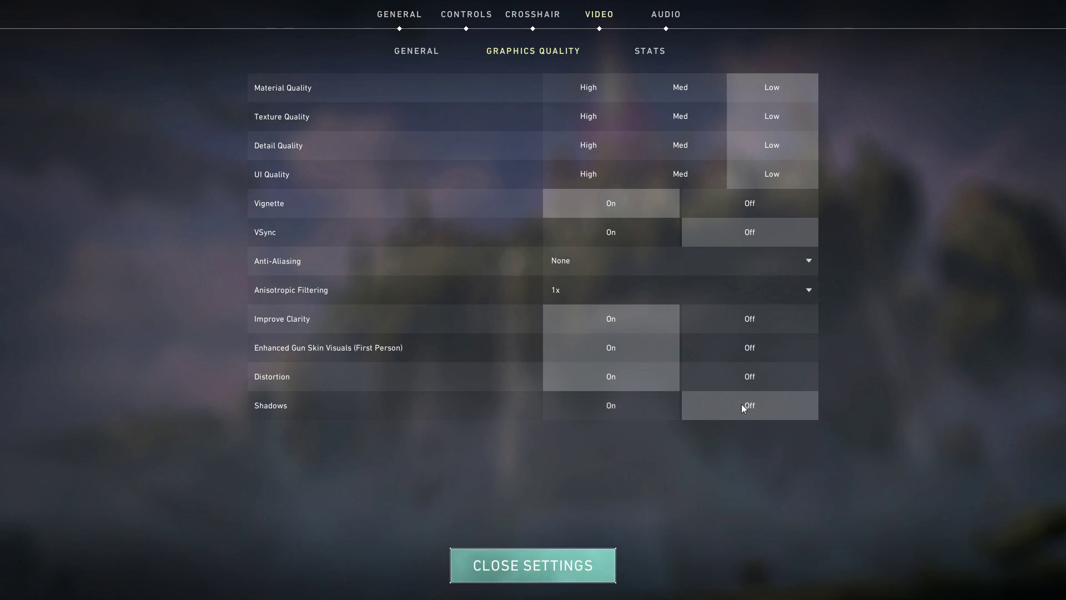
# Browse the Stats and General video tabs, then return to Graphics Quality
pyautogui.click(653, 52)
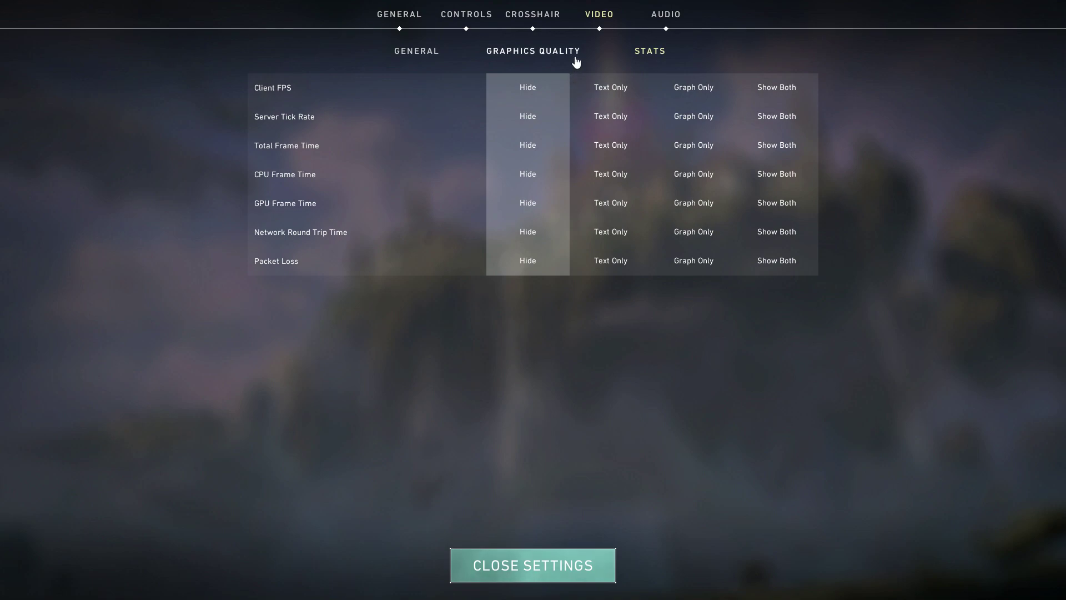
pyautogui.click(430, 52)
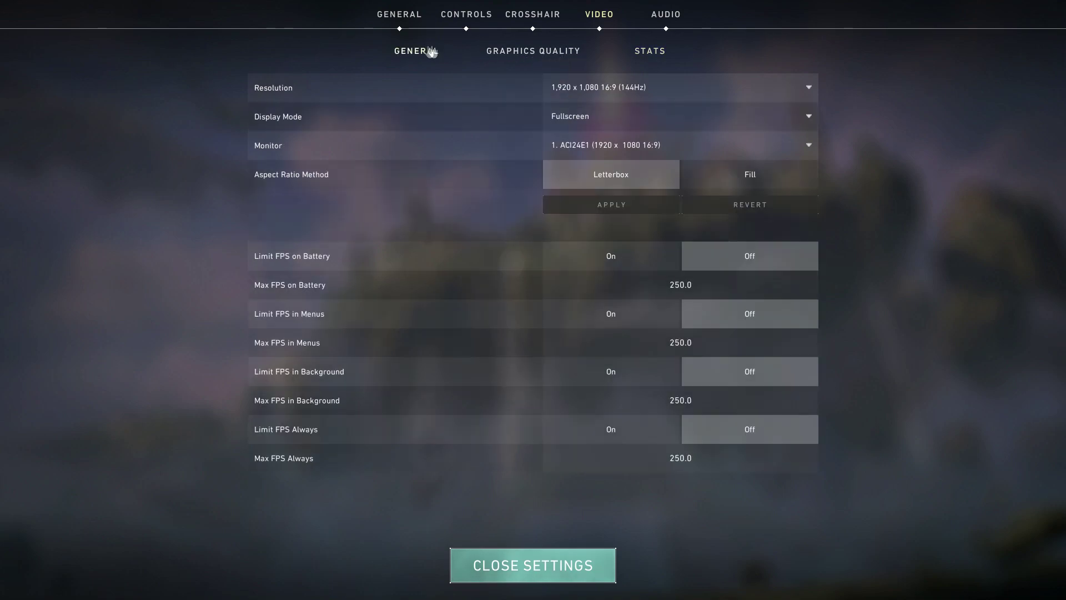
pyautogui.click(544, 55)
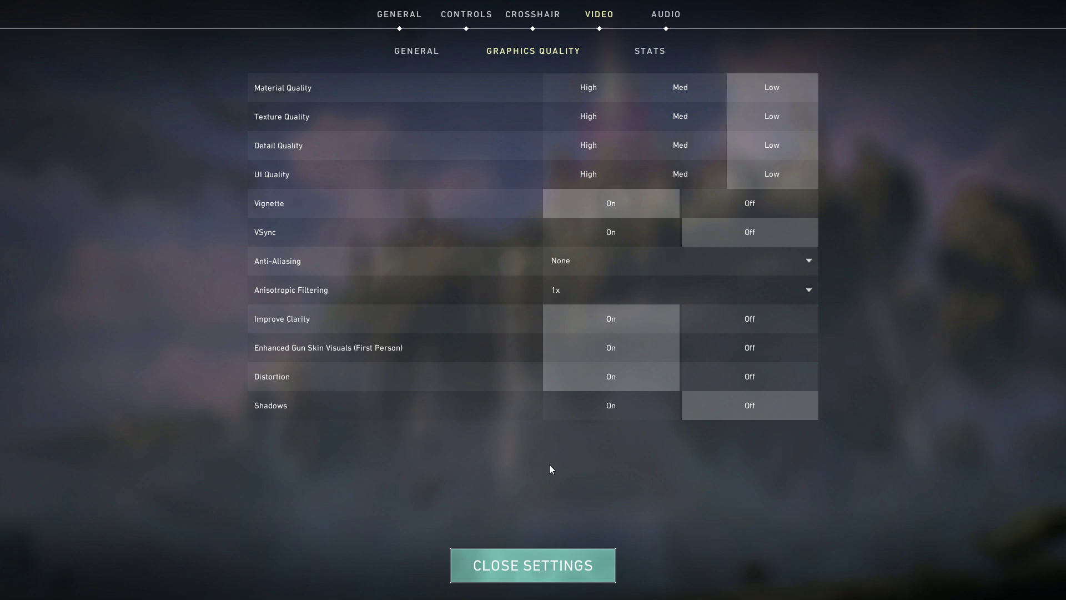